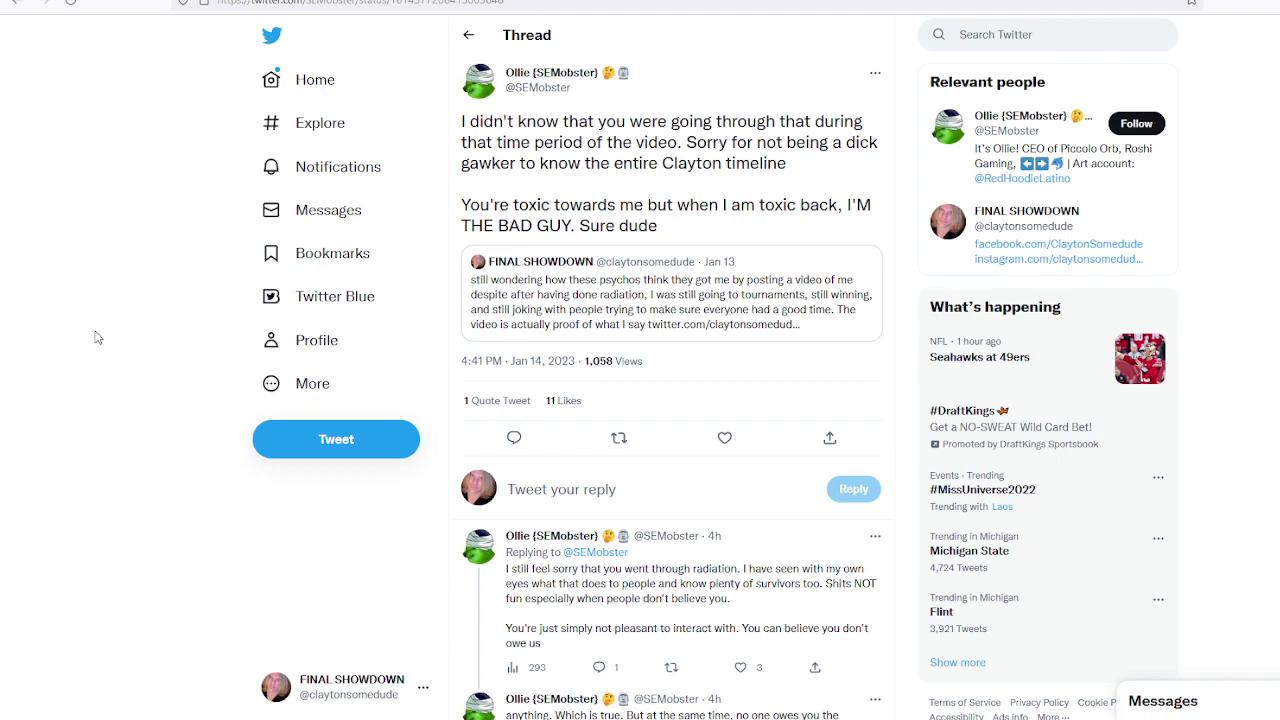
scroll(150, 420, down, 3)
scroll(150, 420, down, 3)
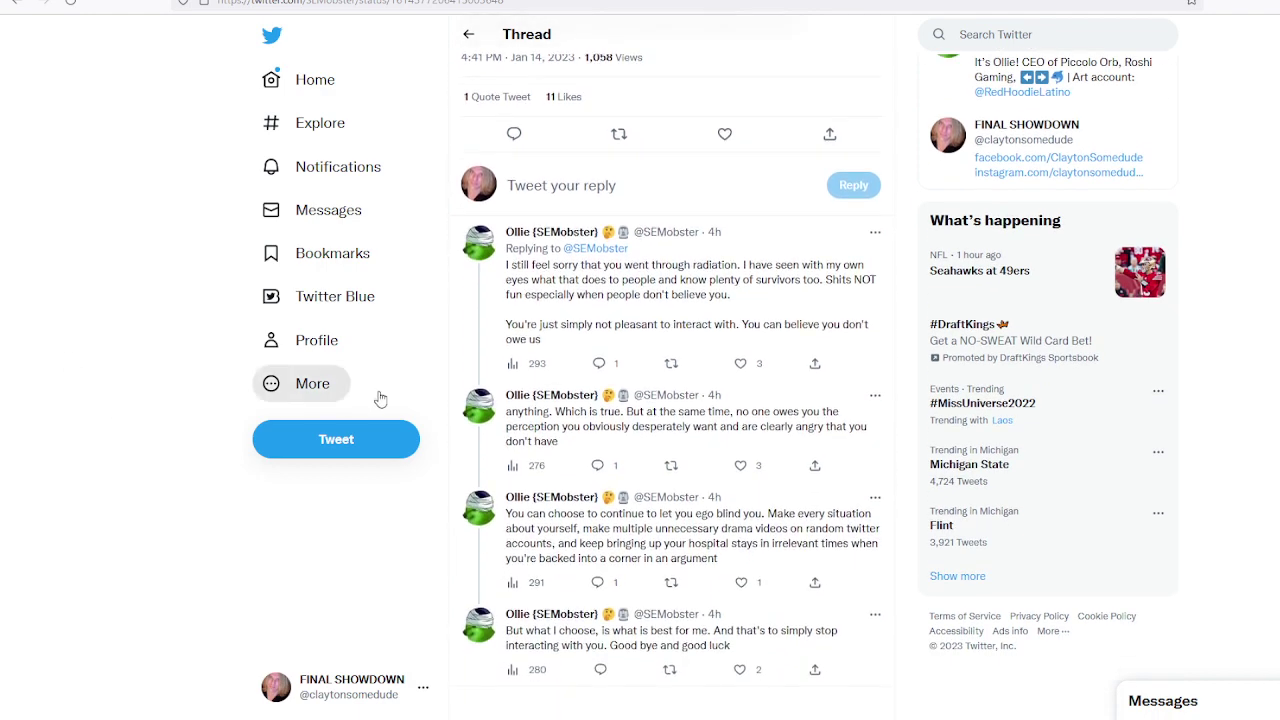
scroll(230, 470, down, 1)
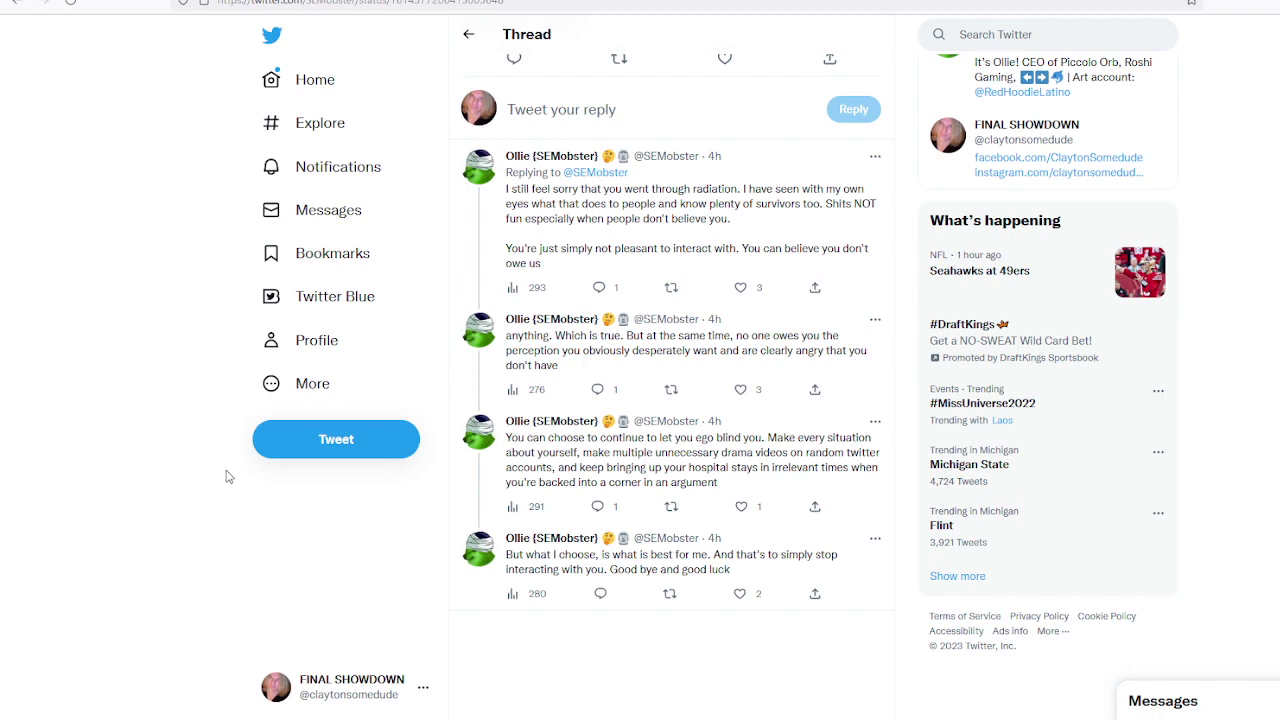
scroll(228, 476, down, 1)
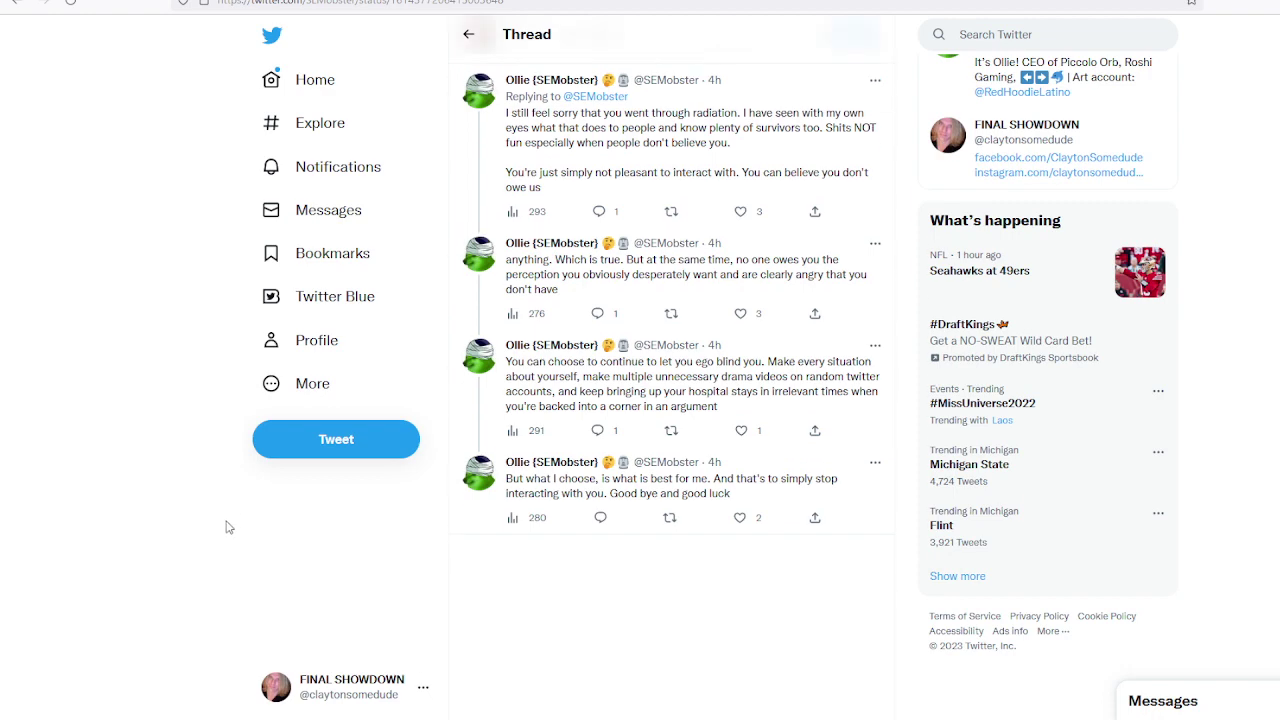
scroll(218, 542, up, 5)
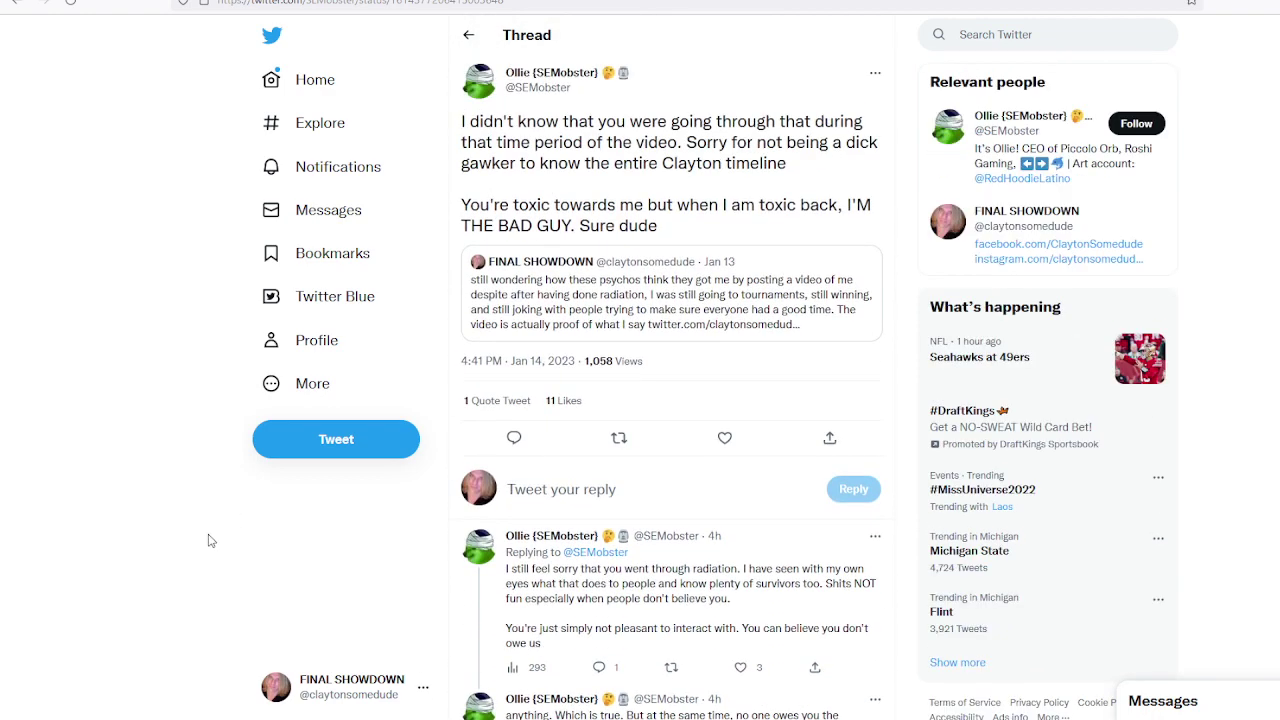